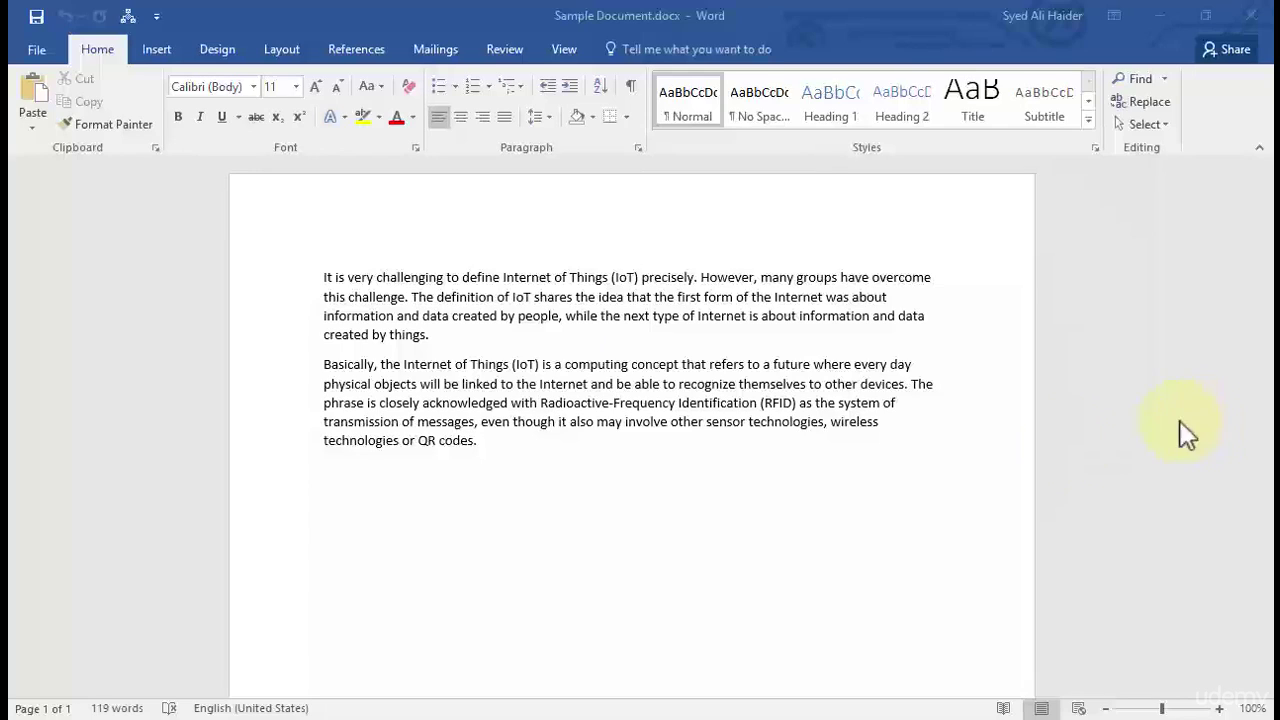
# - Bold 'Internet of Things' in the first paragraph
pyautogui.hotkey('ctrl', 'a')
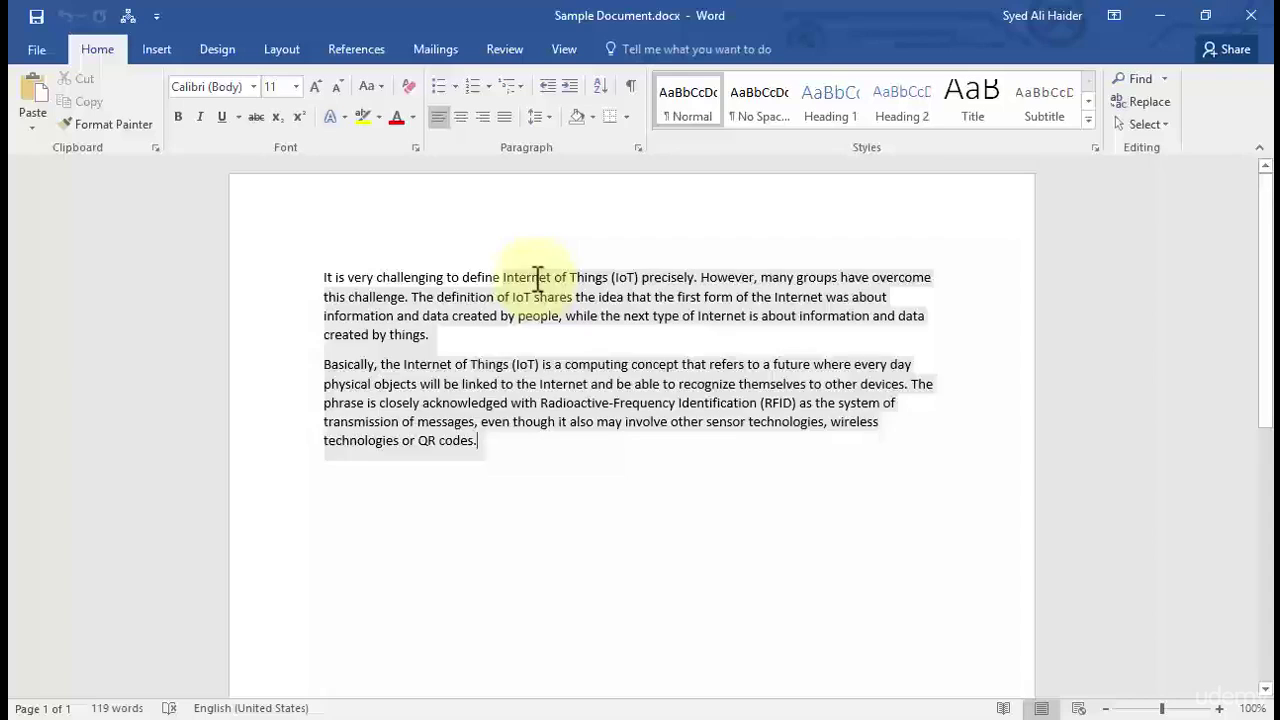
pyautogui.click(540, 277)
pyautogui.moveTo(505, 277); pyautogui.dragTo(607, 285)
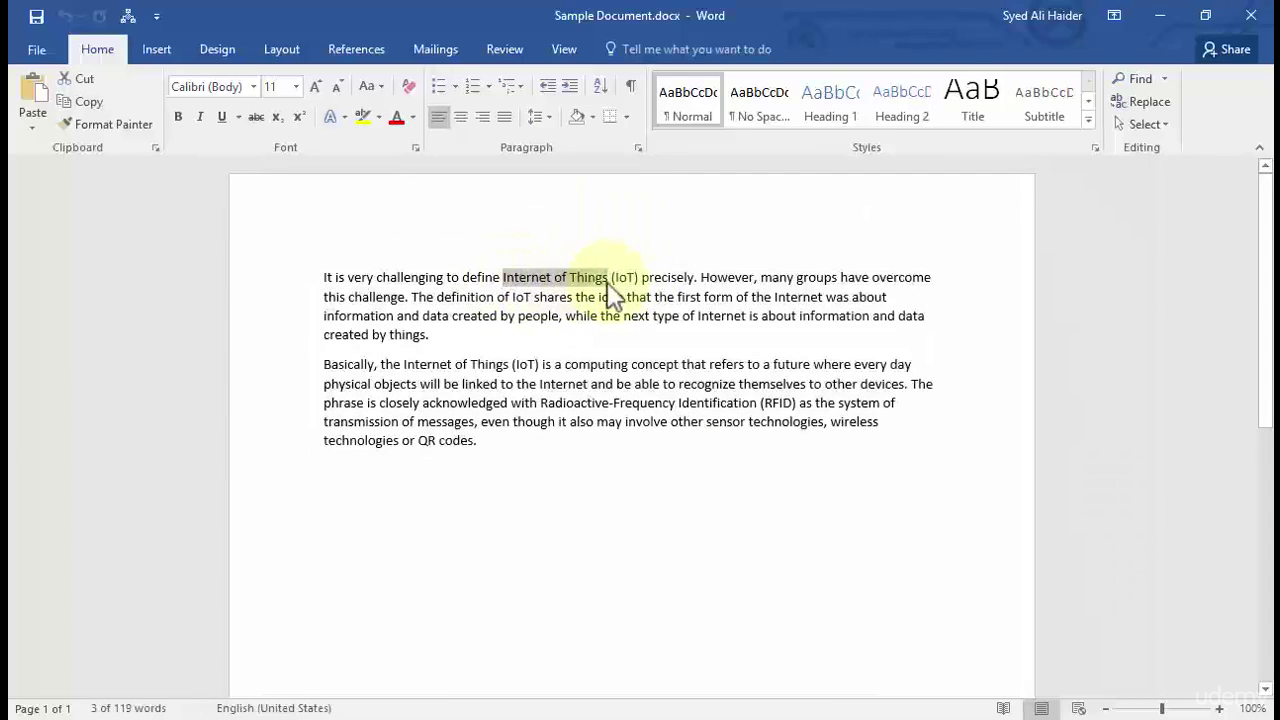
pyautogui.hotkey('ctrl', 'b')
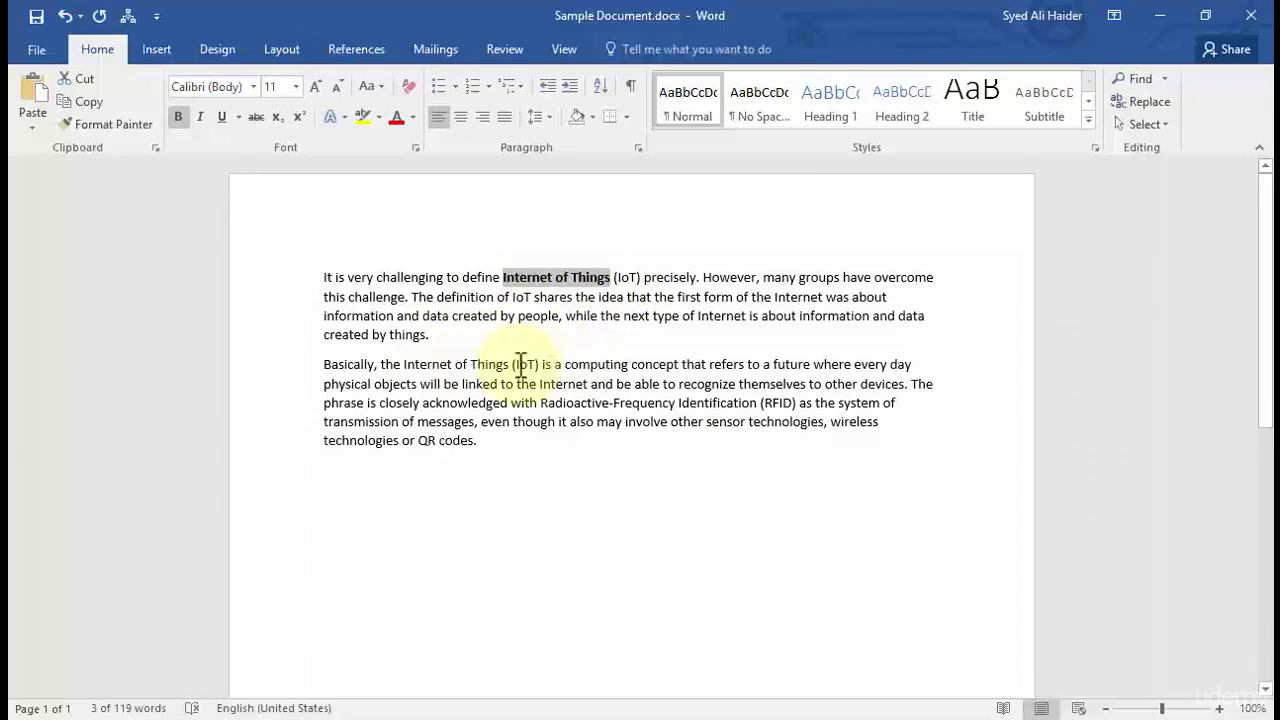
# - Italicize 'Internet of Things' in the second paragraph
pyautogui.moveTo(404, 364); pyautogui.dragTo(508, 366)
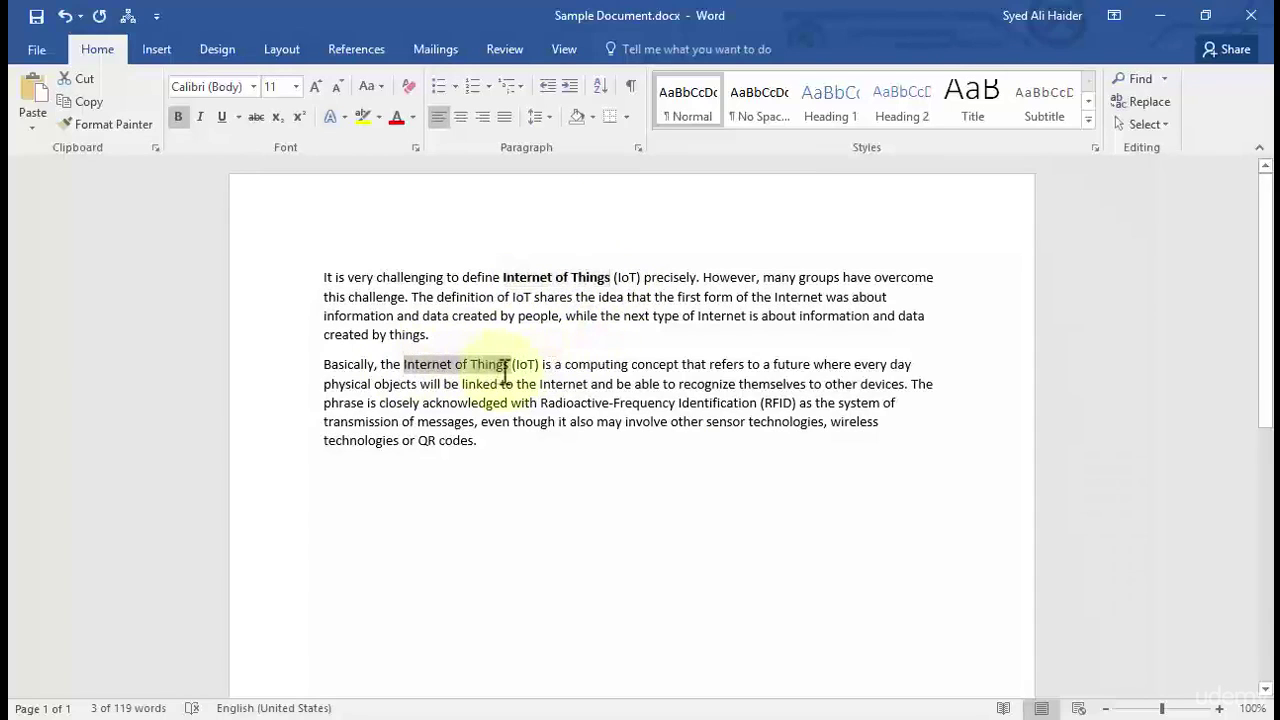
pyautogui.hotkey('ctrl', 'i')
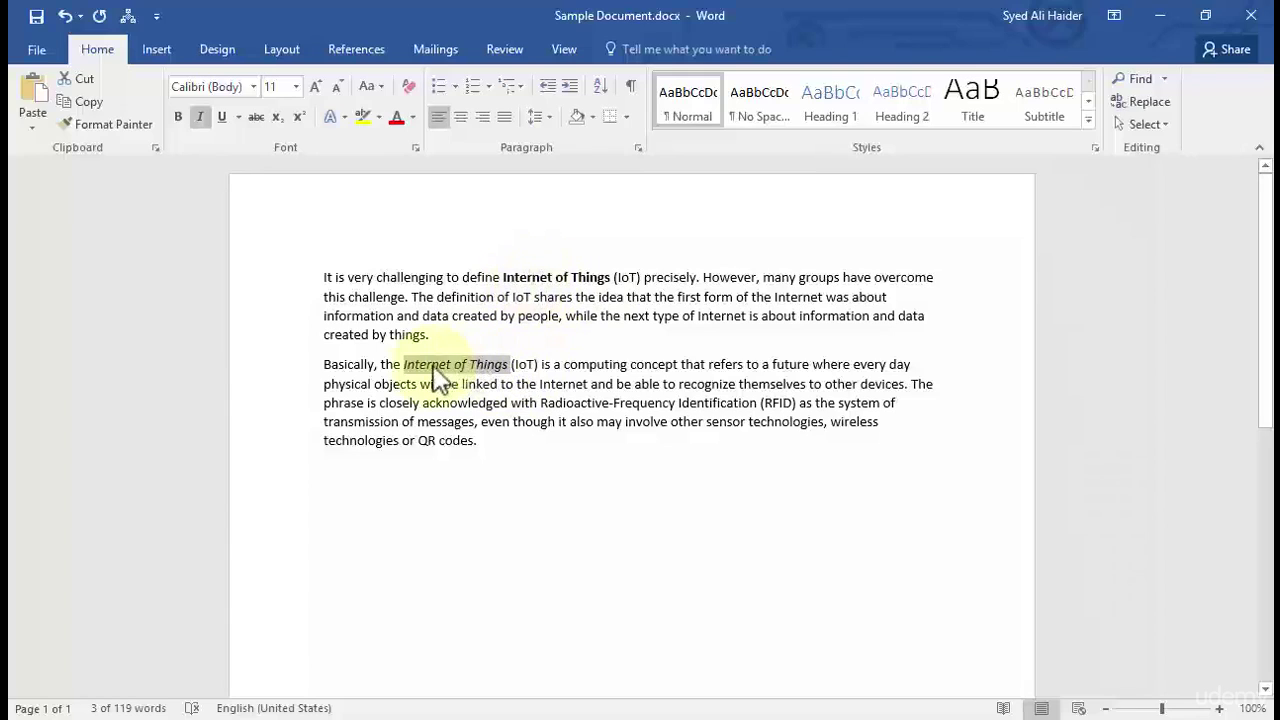
pyautogui.click(505, 366)
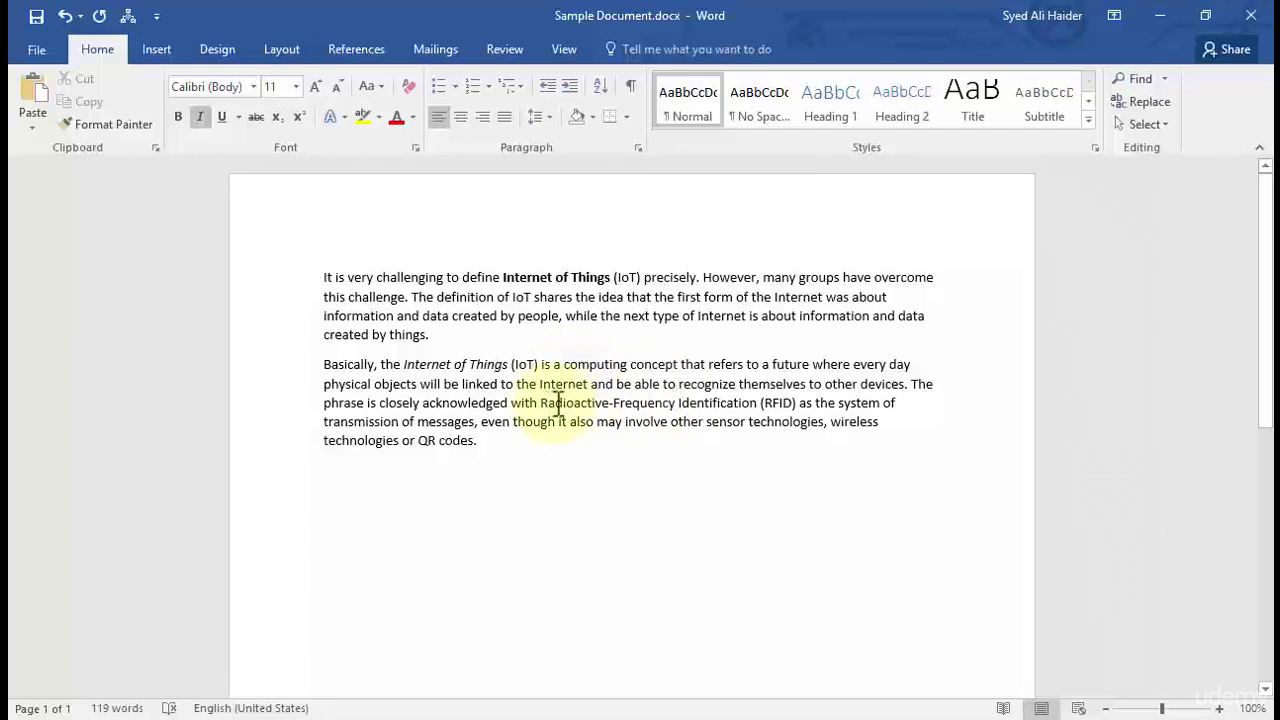
# - Underline 'Radioactive-Frequency Identification'
pyautogui.moveTo(558, 405); pyautogui.dragTo(740, 404)
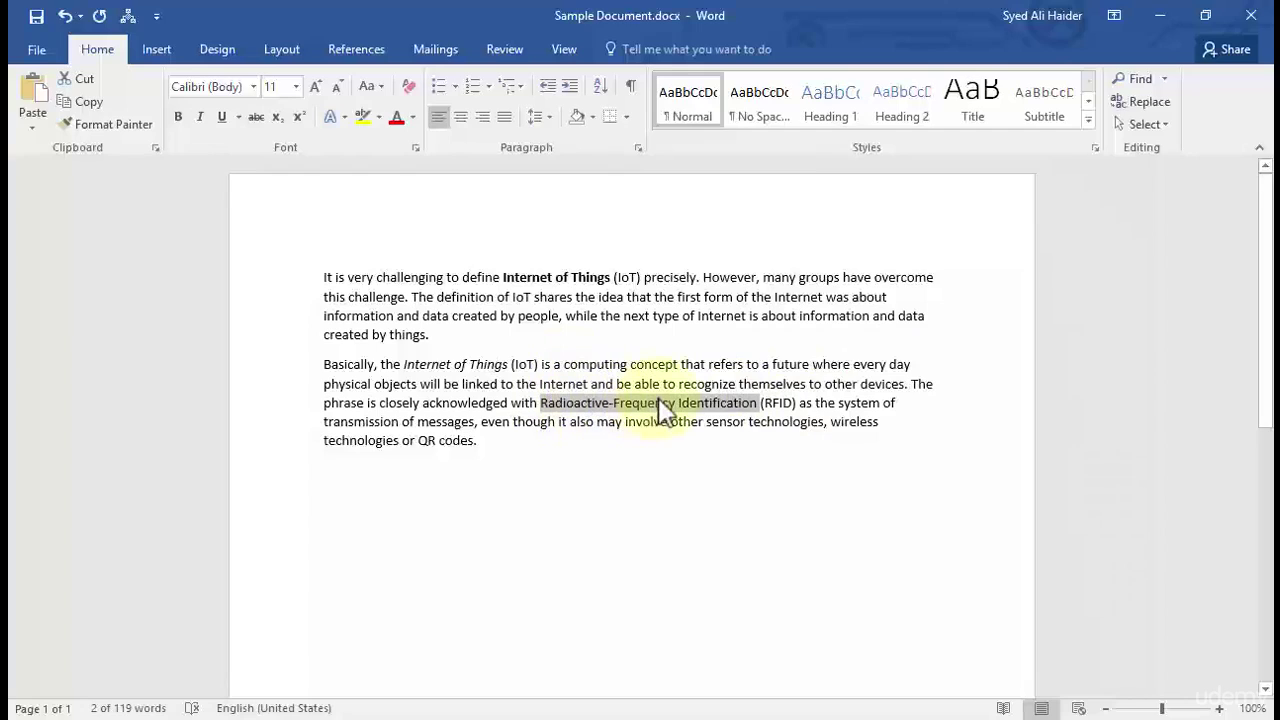
pyautogui.hotkey('ctrl', 'u')
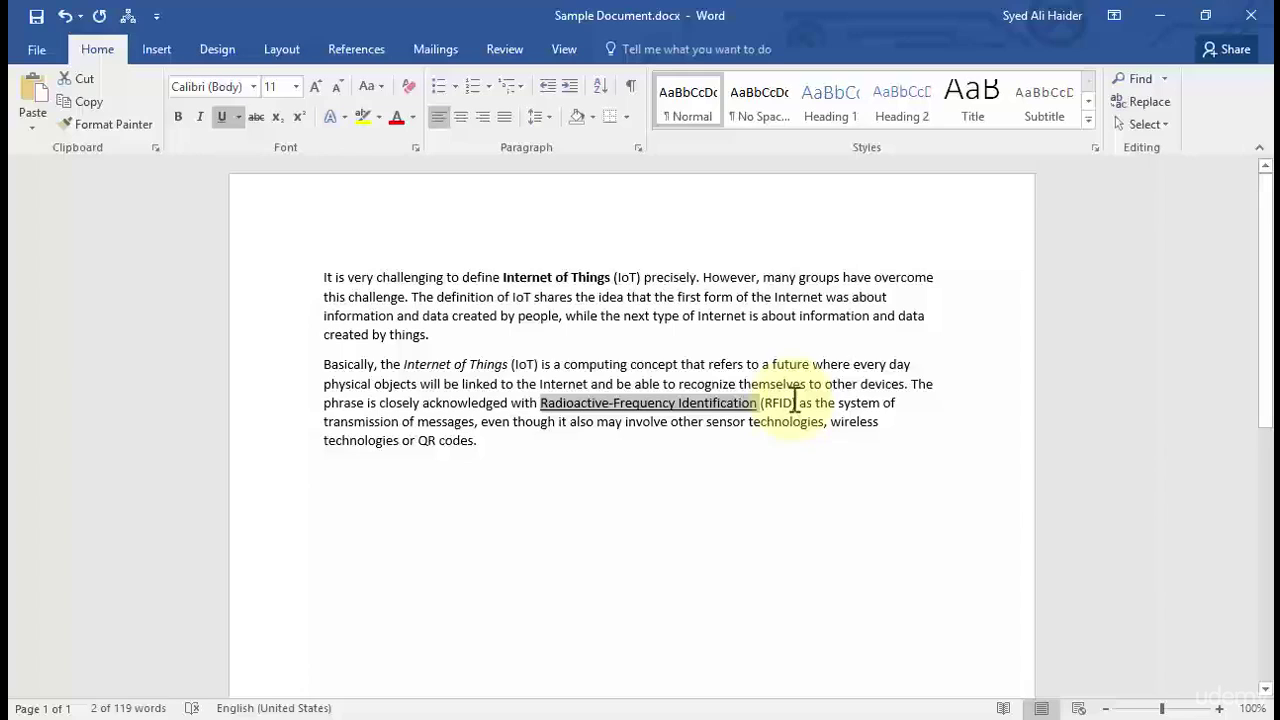
pyautogui.click(793, 403)
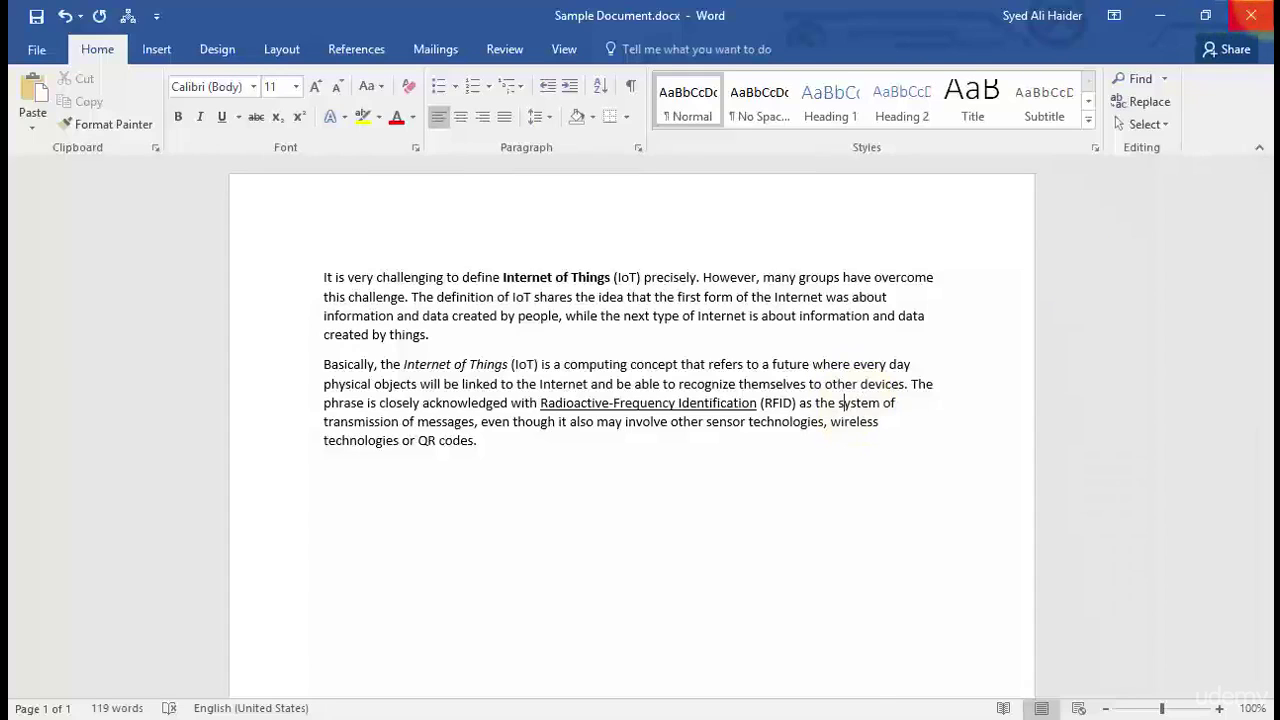
# - Close Sample Document with Don't Save, discarding the bold, italic and underline edits
pyautogui.click(1250, 15)
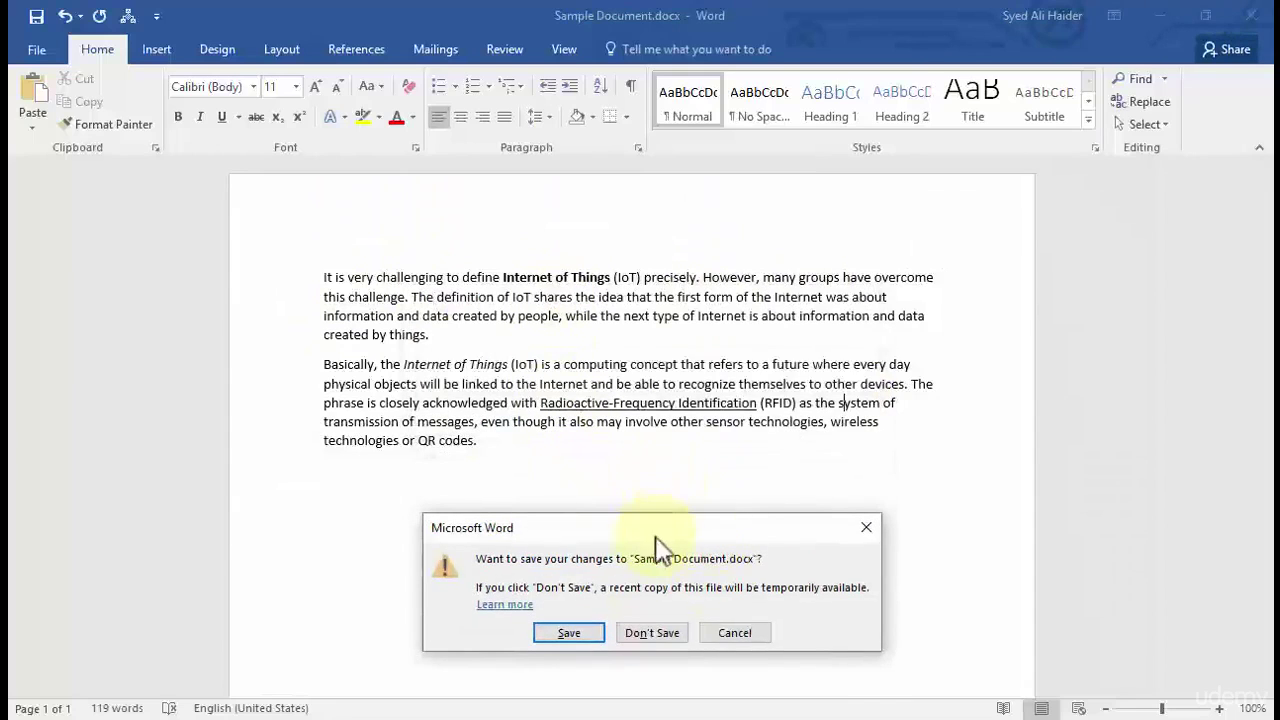
pyautogui.moveTo(655, 536); pyautogui.dragTo(655, 351)
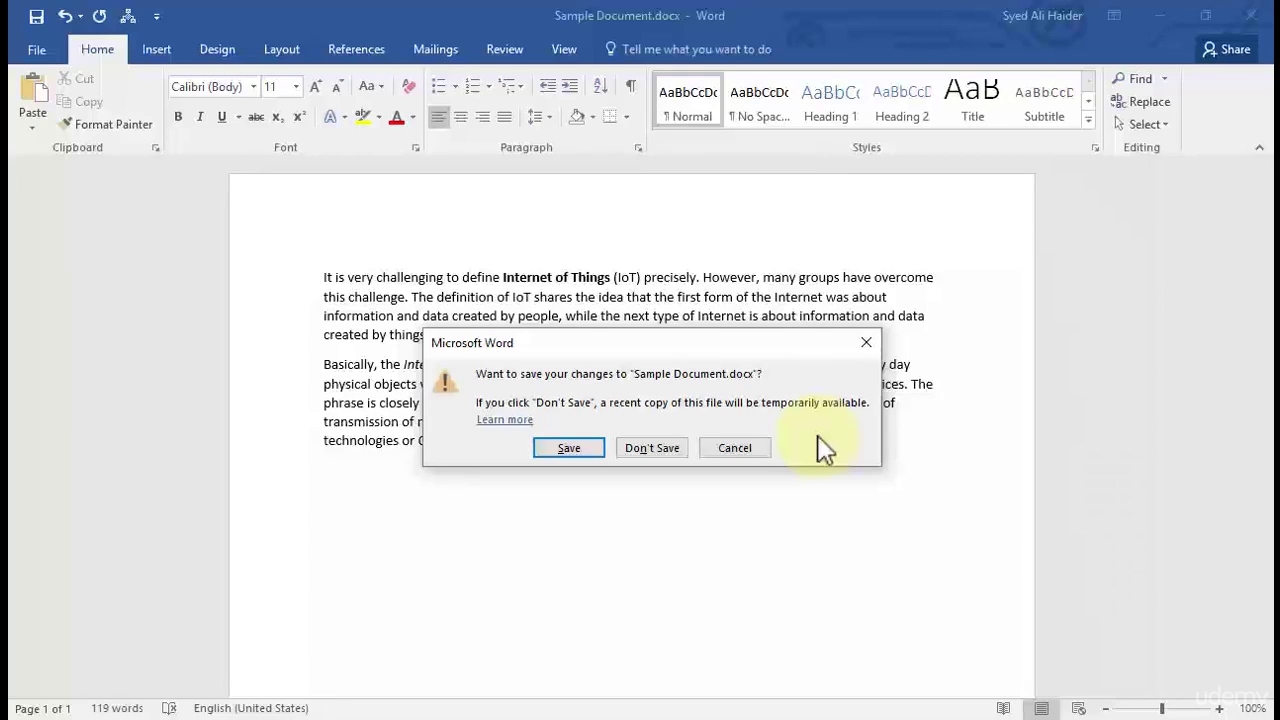
pyautogui.moveTo(722, 352)
pyautogui.mouseDown()
pyautogui.moveTo(706, 496)
pyautogui.moveTo(649, 303)
pyautogui.mouseUp()
pyautogui.click(634, 396)
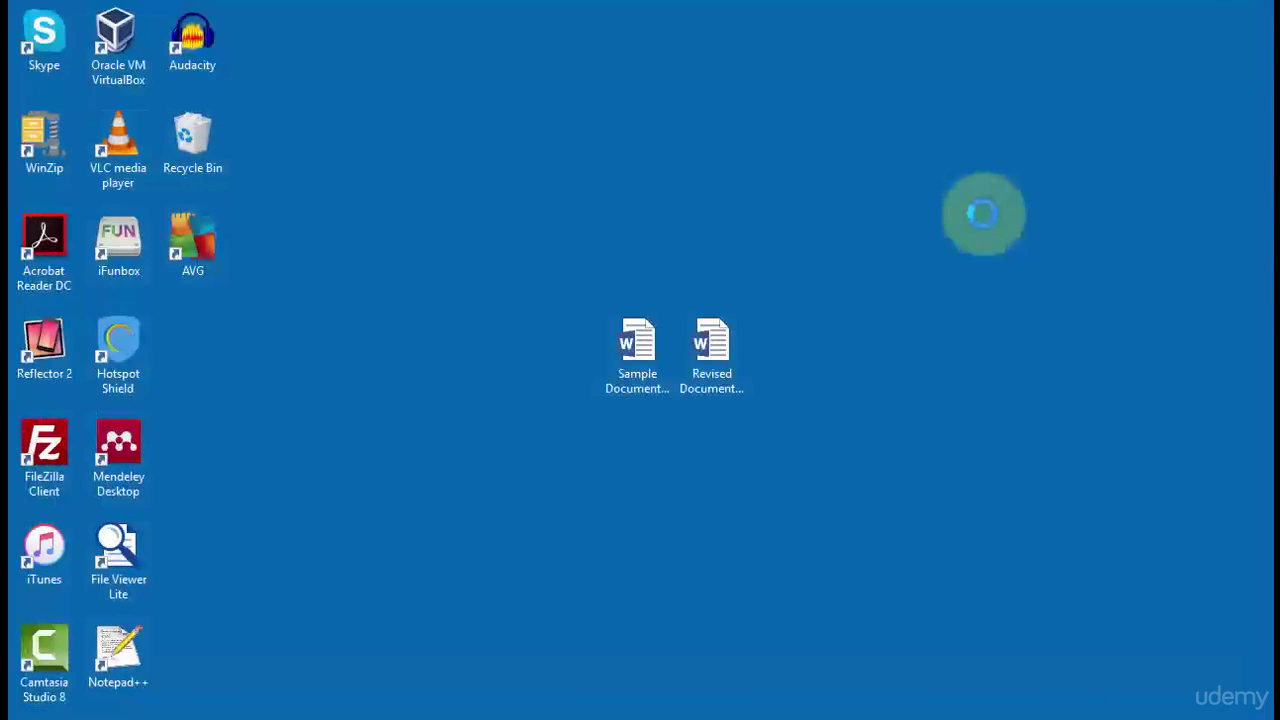
# - Refresh the desktop and reopen Sample Document.docx
pyautogui.rightClick(650, 190)
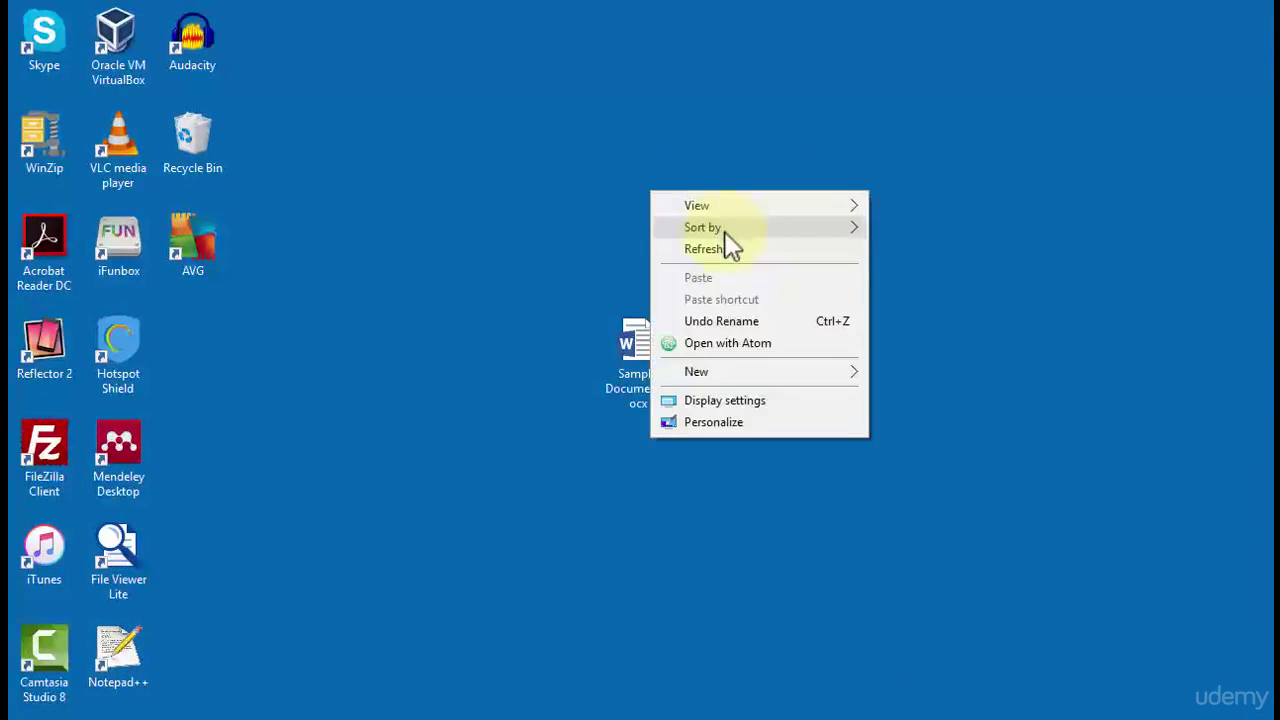
pyautogui.click(733, 248)
pyautogui.moveTo(637, 355)
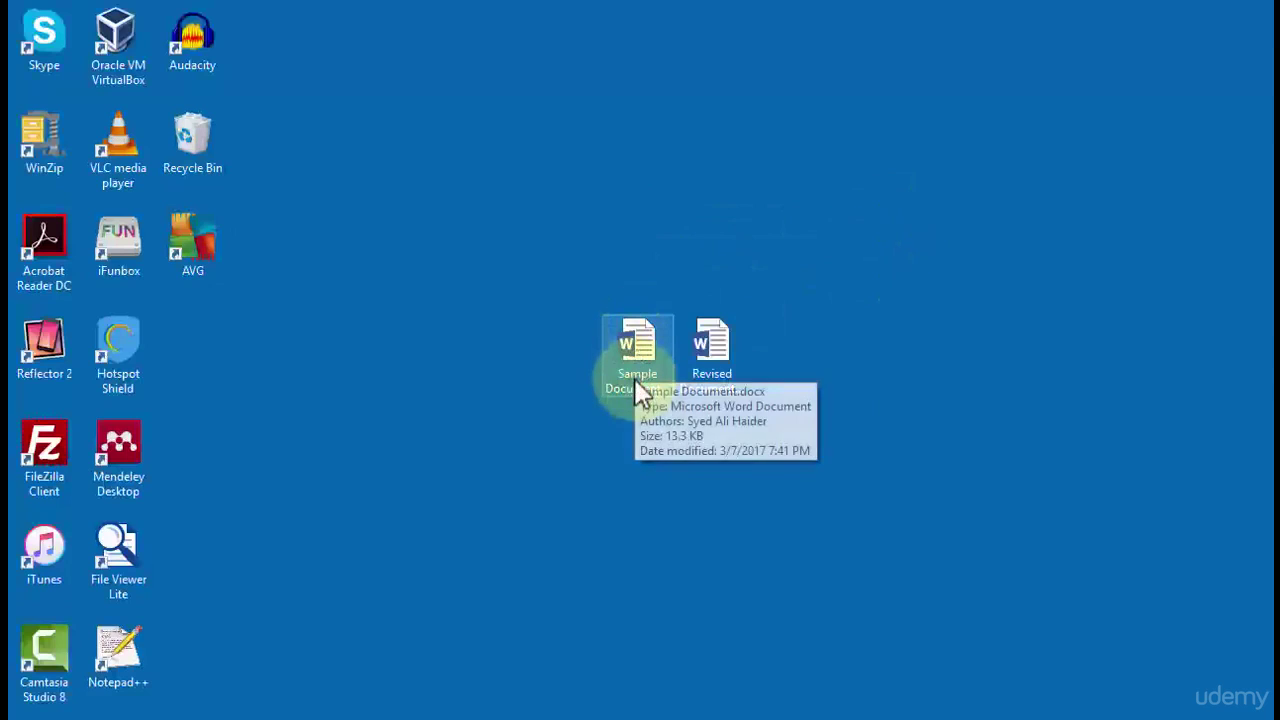
pyautogui.click(638, 362)
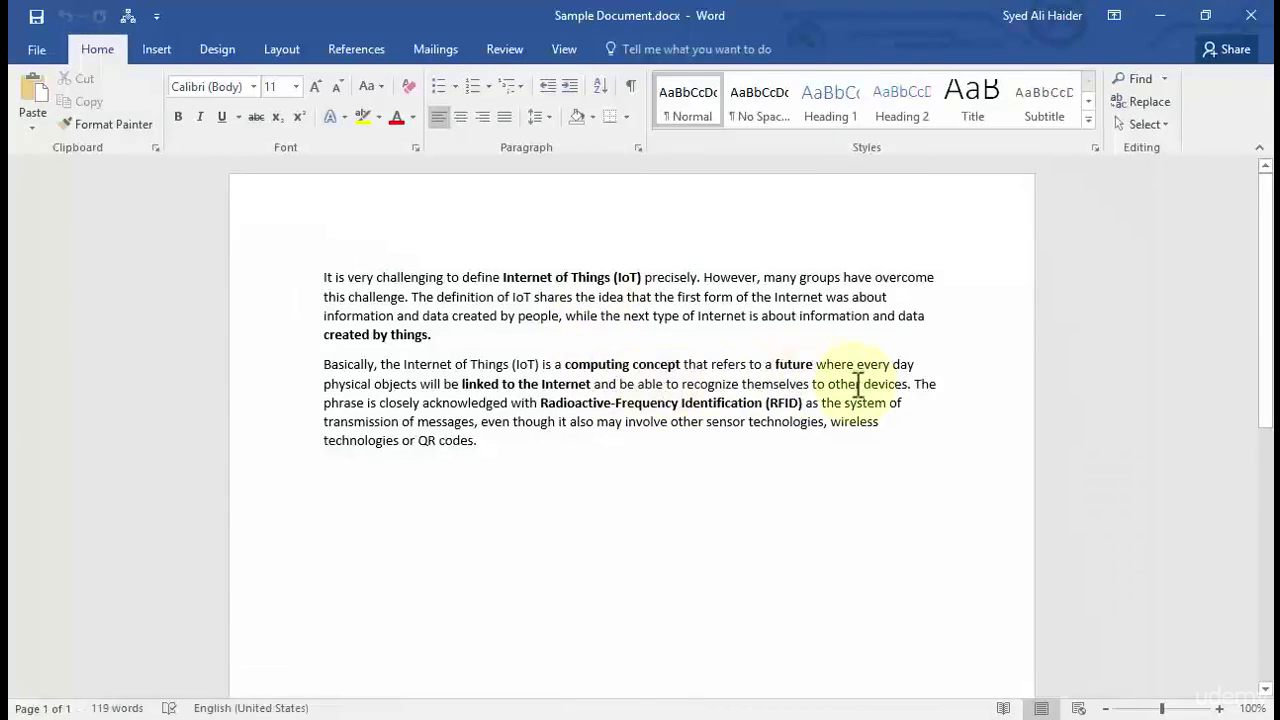
# - From File > Info, open the 'Today, 8:07 PM (when I closed without saving)' version
pyautogui.click(51, 53)
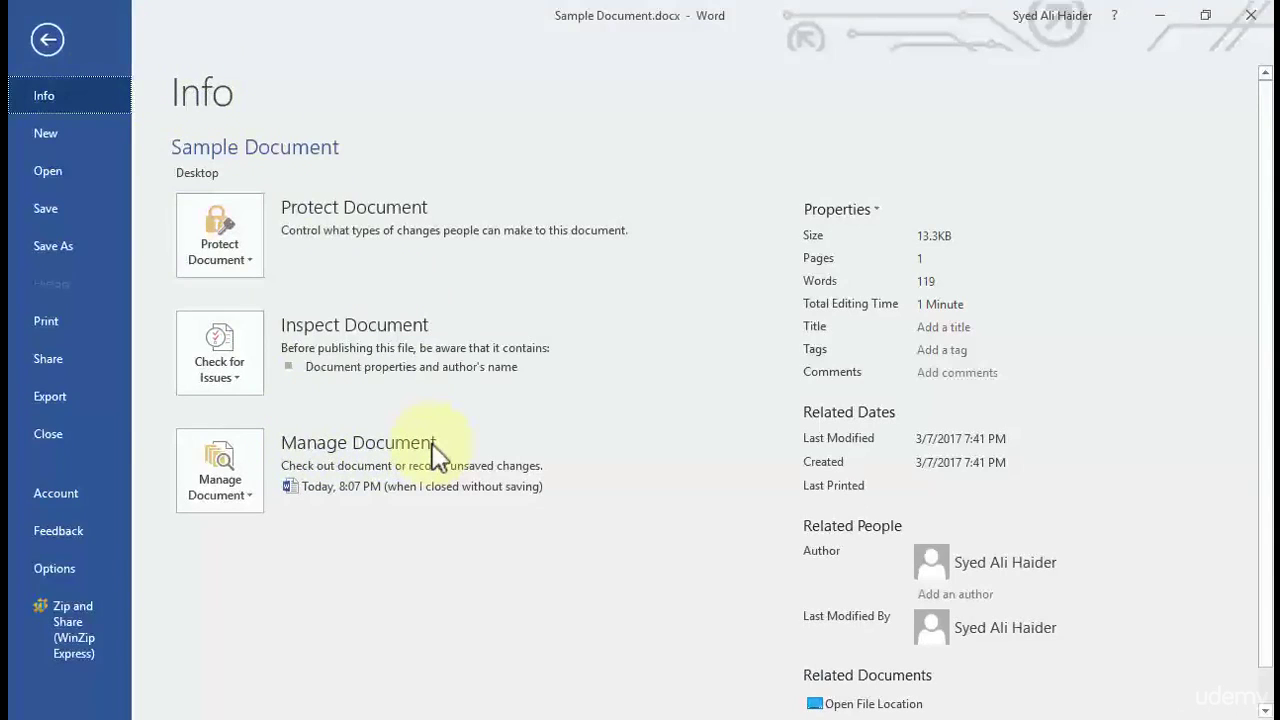
pyautogui.click(247, 490)
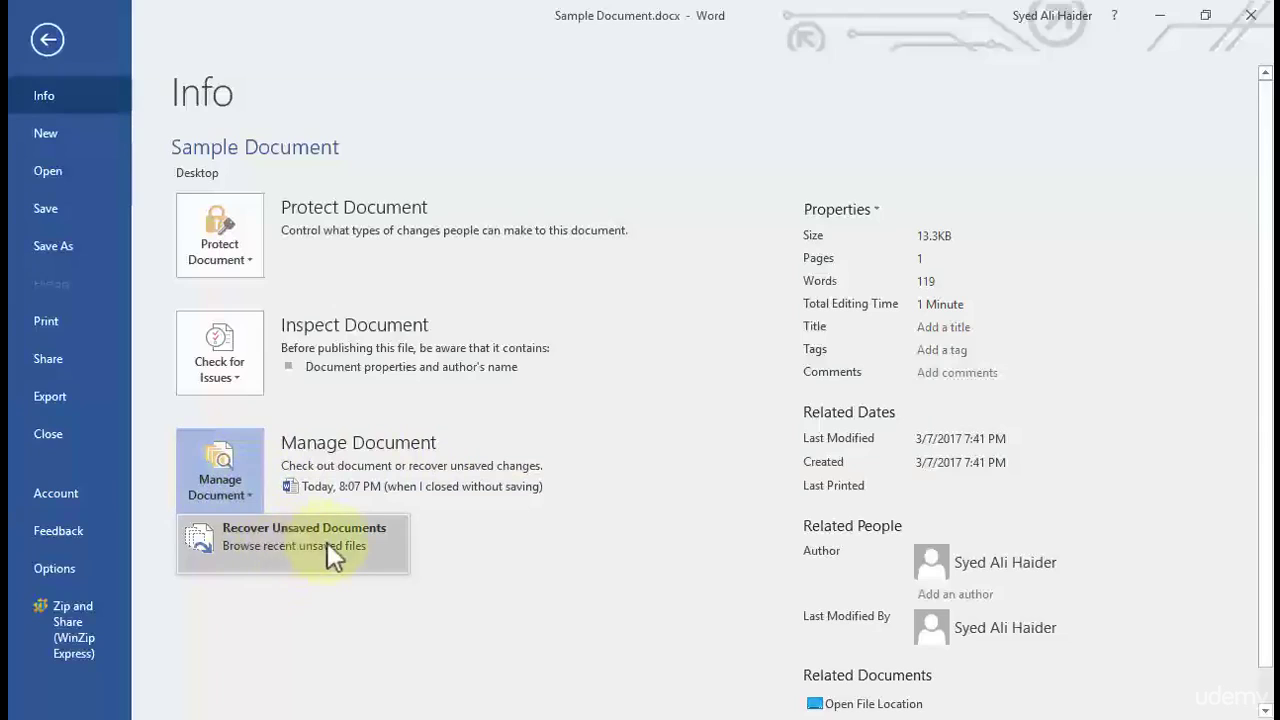
pyautogui.click(485, 564)
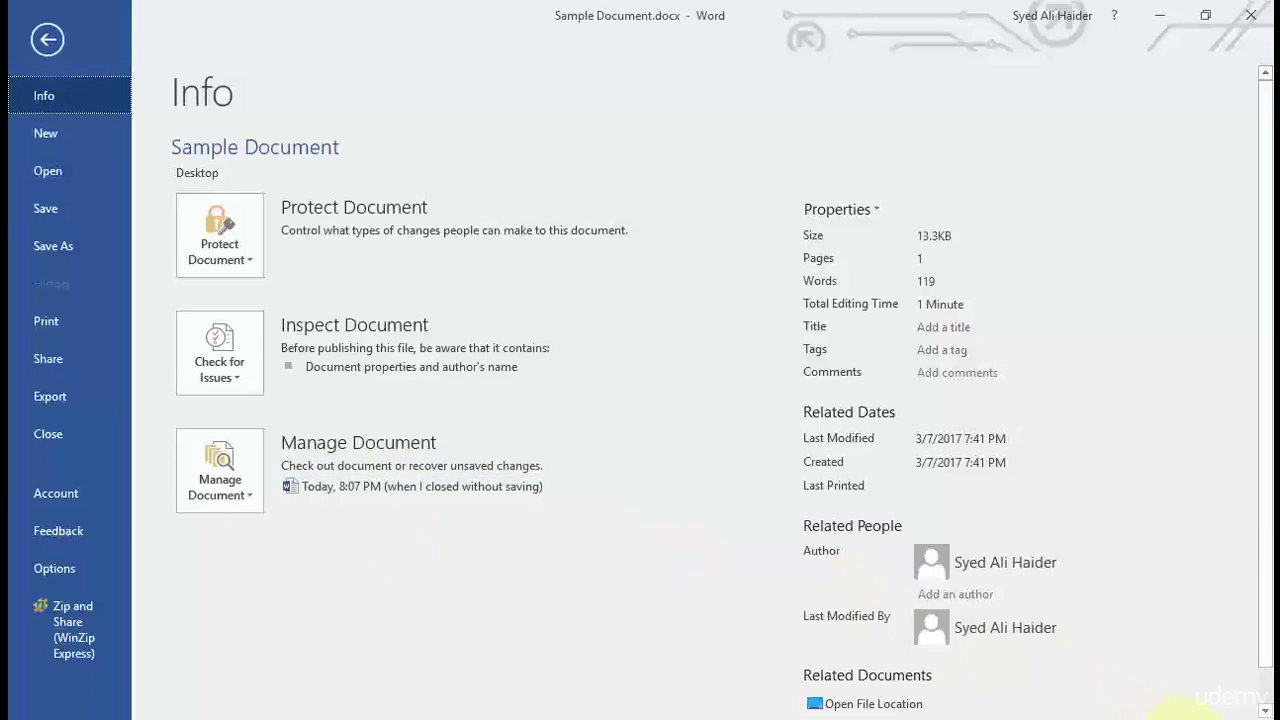
pyautogui.click(395, 485)
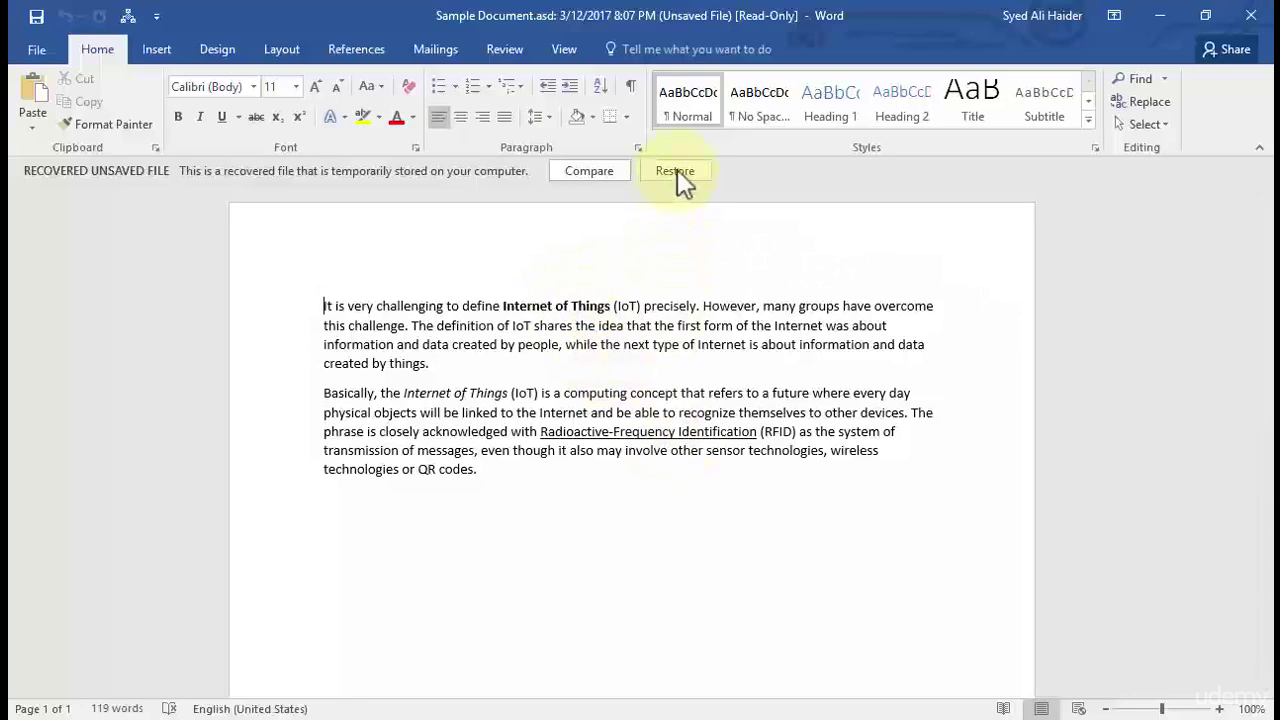
# - Compare the recovered unsaved copy against the saved Sample Document
pyautogui.click(614, 169)
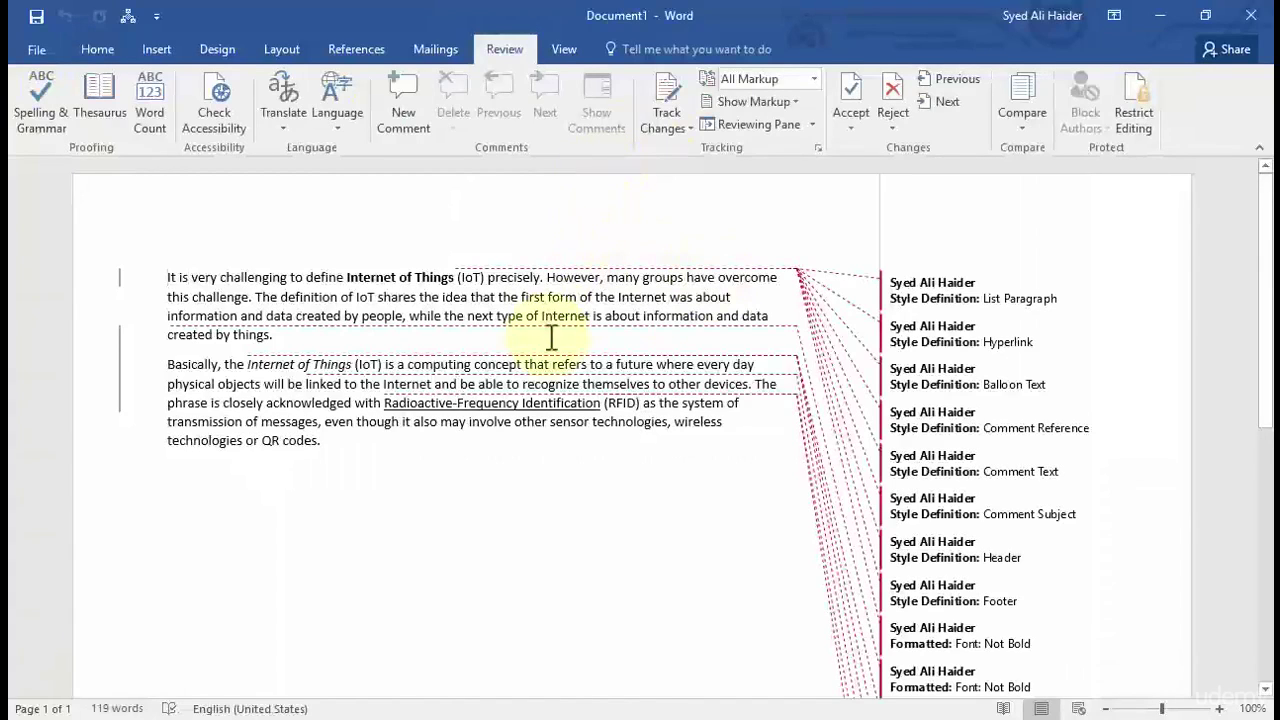
# - Scroll through Document1's markup balloons to review the style and bold-formatting changes
pyautogui.scroll(-1, 550, 335)
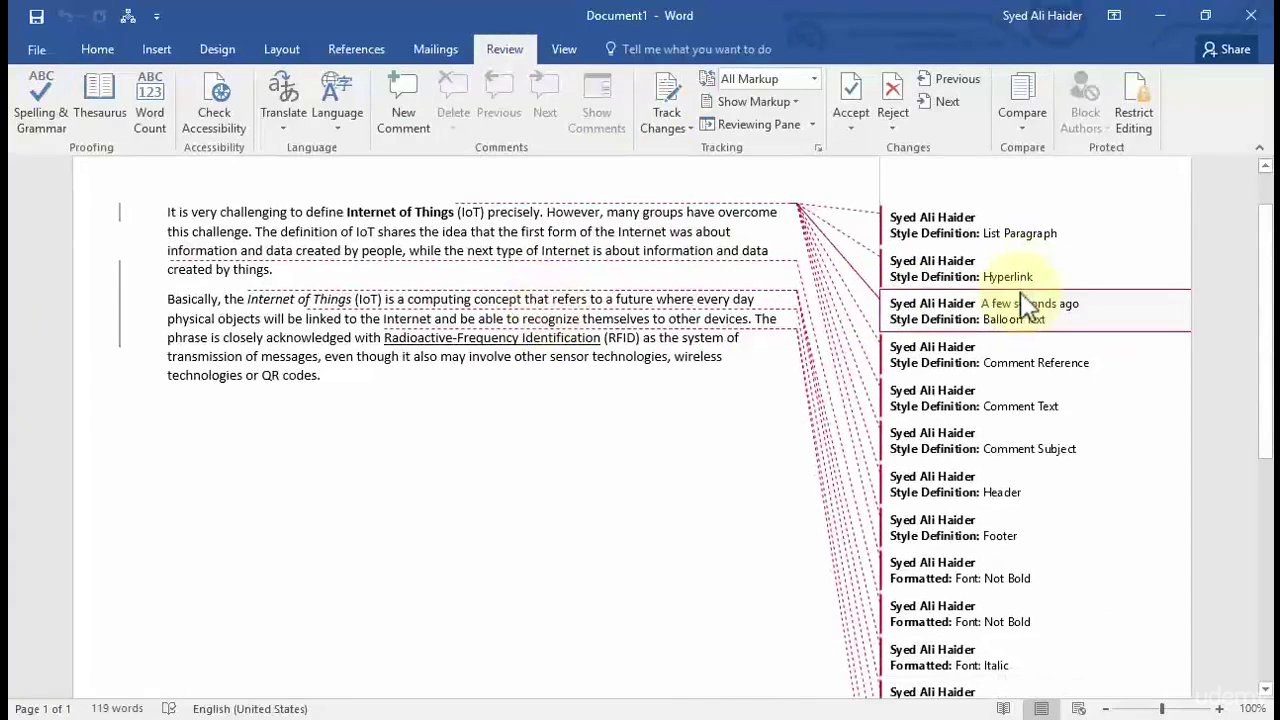
pyautogui.scroll(-3, 1010, 400)
pyautogui.scroll(-1, 1010, 400)
pyautogui.scroll(-2, 1012, 420)
pyautogui.scroll(-2, 1008, 460)
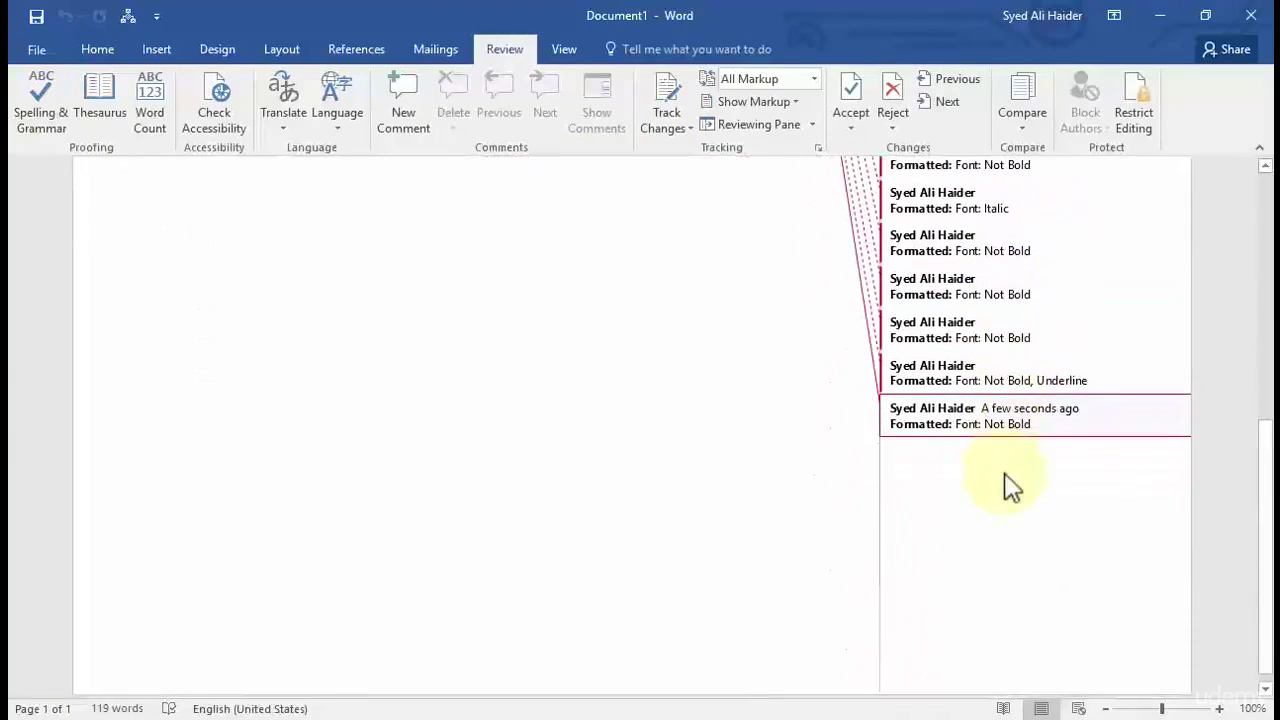
pyautogui.scroll(2, 1010, 490)
pyautogui.scroll(2, 1010, 490)
pyautogui.scroll(2, 1010, 490)
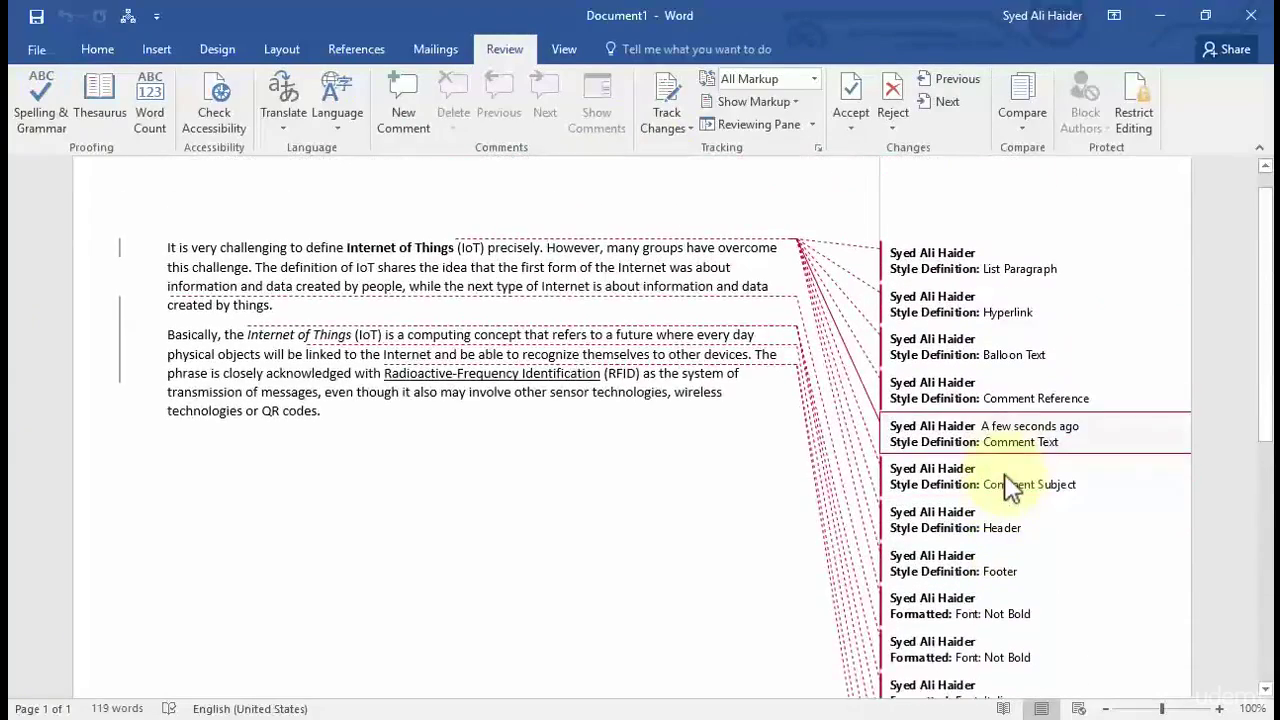
pyautogui.scroll(1, 1010, 490)
pyautogui.scroll(-1, 1010, 480)
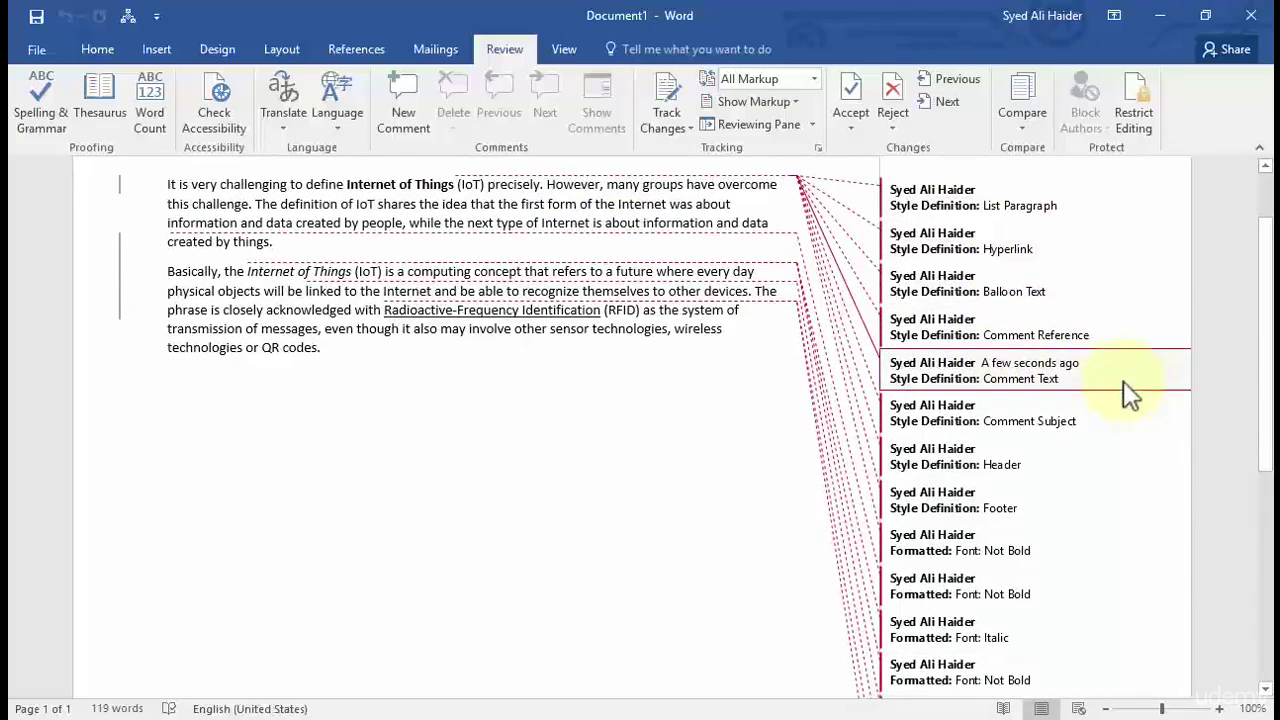
pyautogui.scroll(-1, 1125, 393)
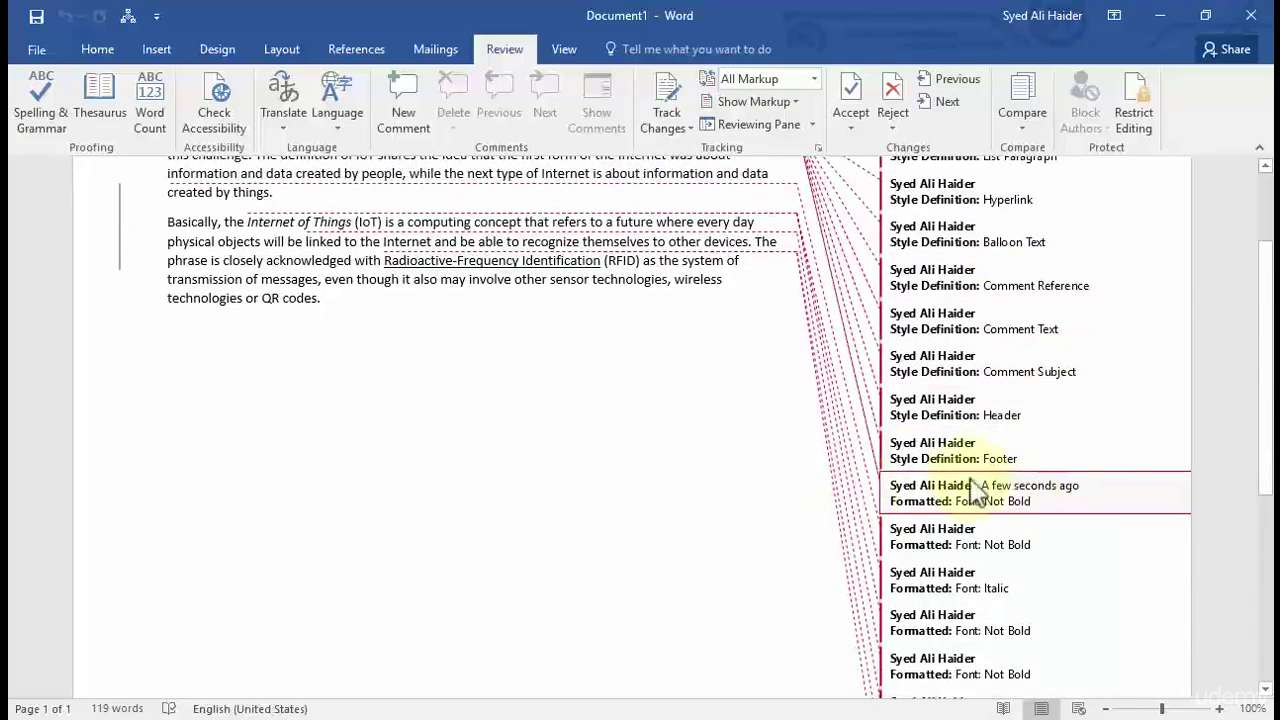
pyautogui.scroll(2, 834, 375)
pyautogui.scroll(1, 840, 330)
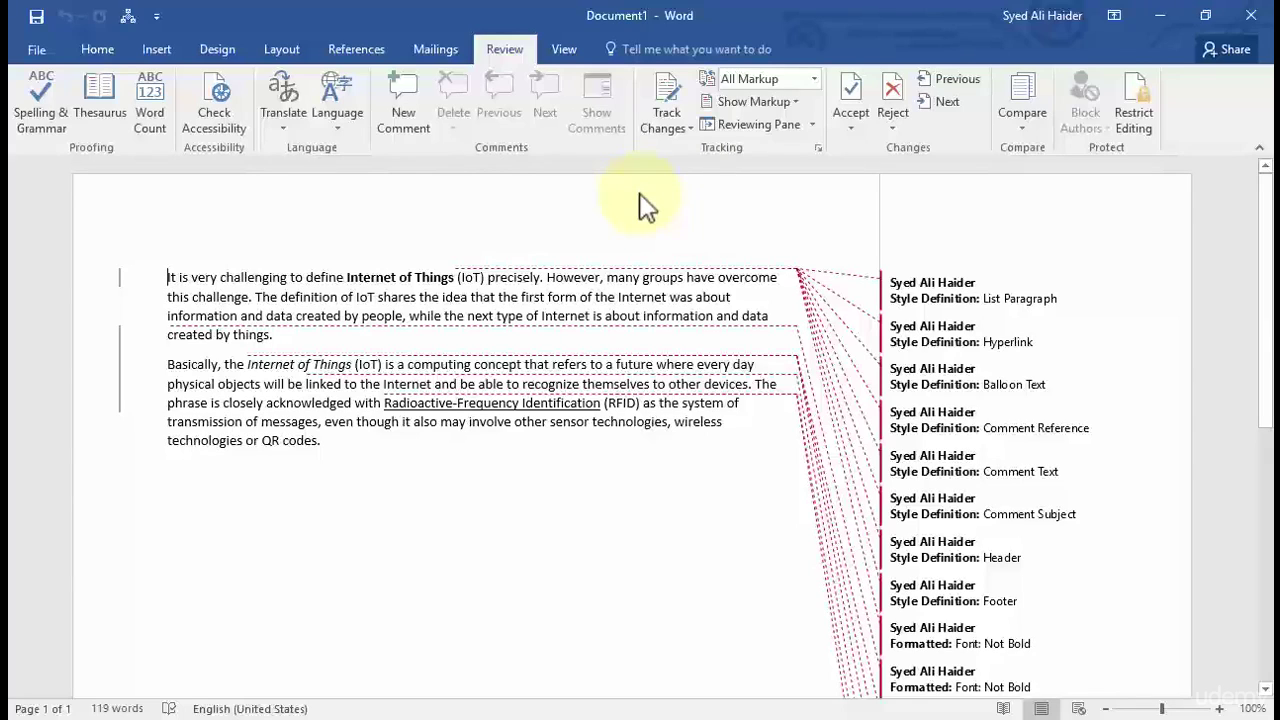
# - Accept all nine tracked changes in Document1 and dismiss the no-changes message
pyautogui.click(846, 89)
pyautogui.click(846, 89)
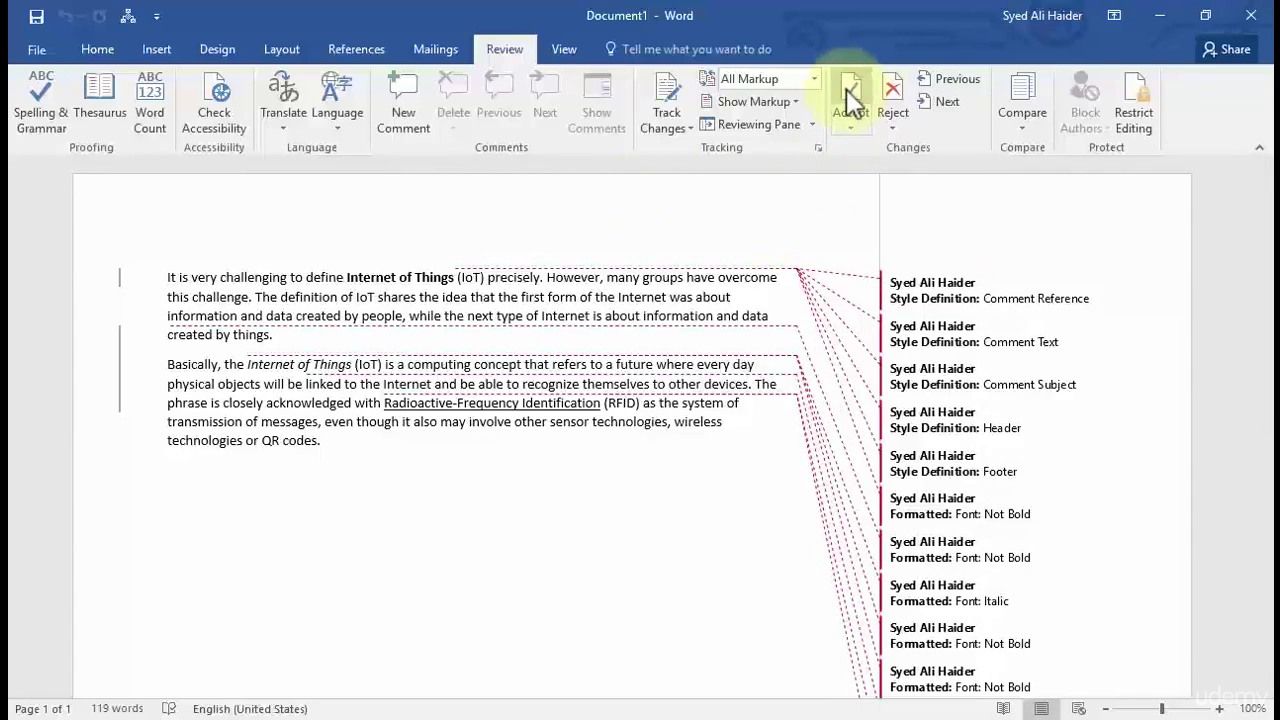
pyautogui.click(846, 89)
pyautogui.click(846, 89)
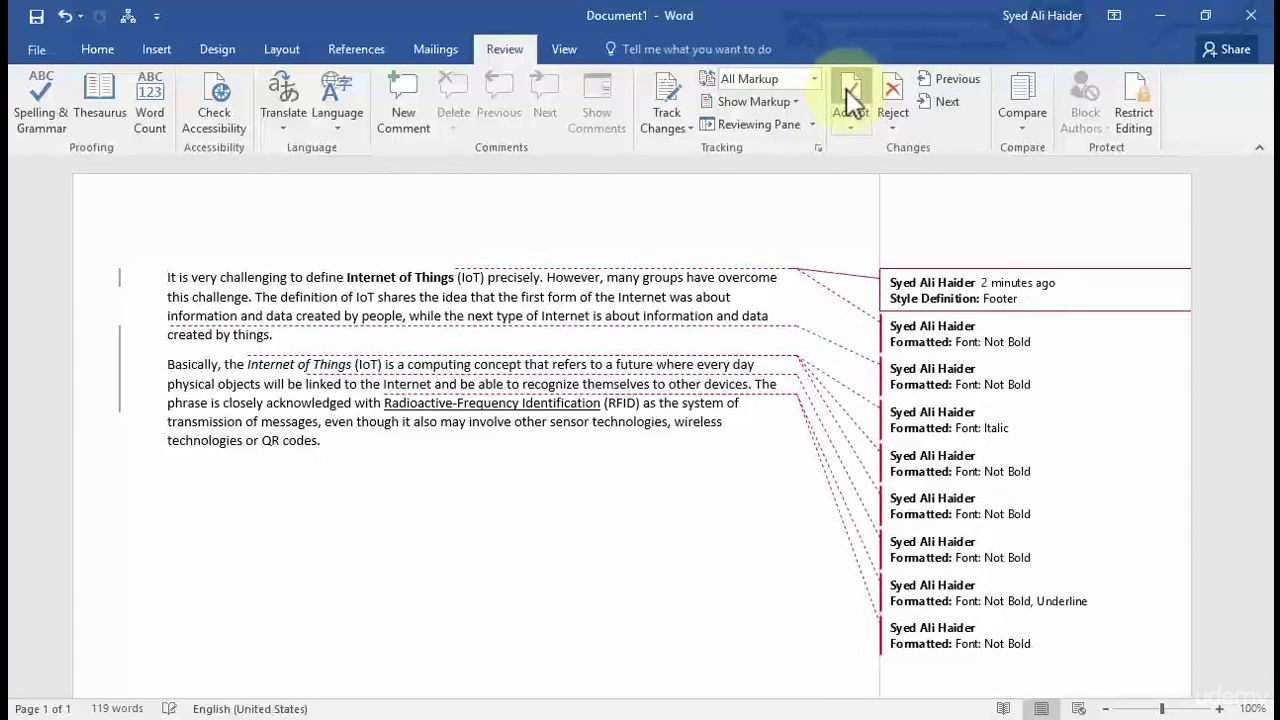
pyautogui.click(846, 89)
pyautogui.click(846, 89)
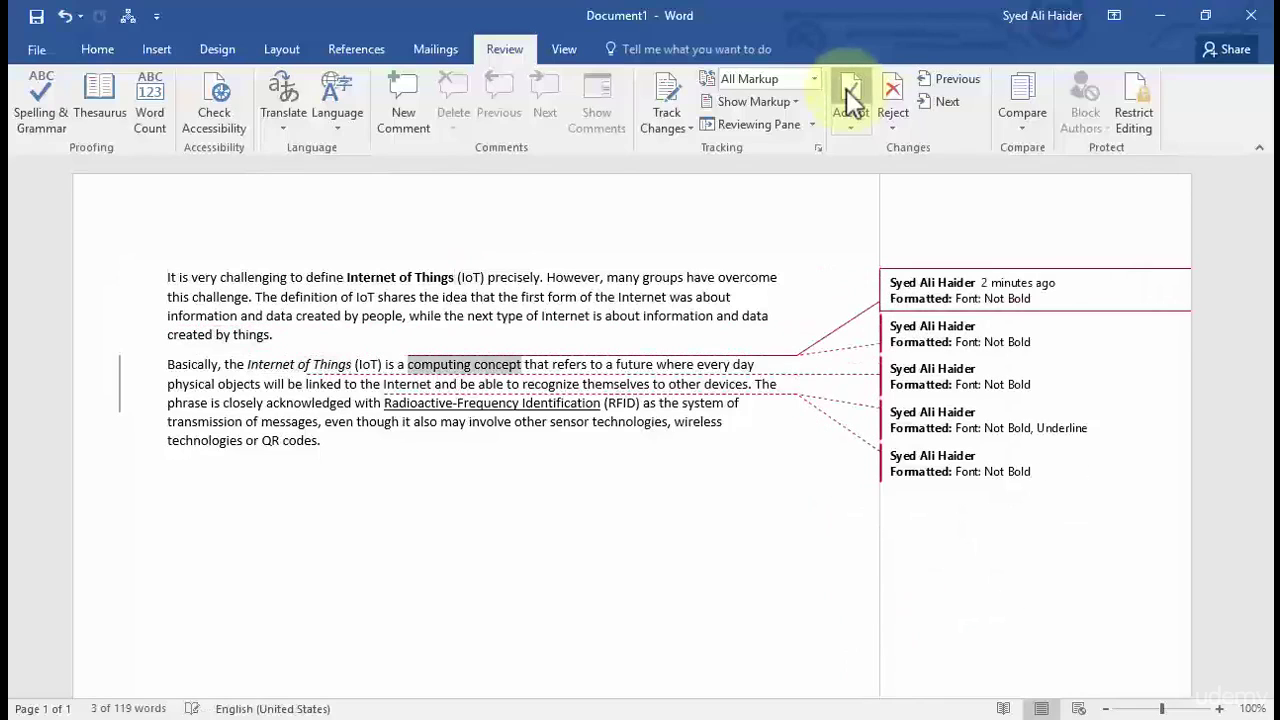
pyautogui.click(846, 89)
pyautogui.click(846, 89)
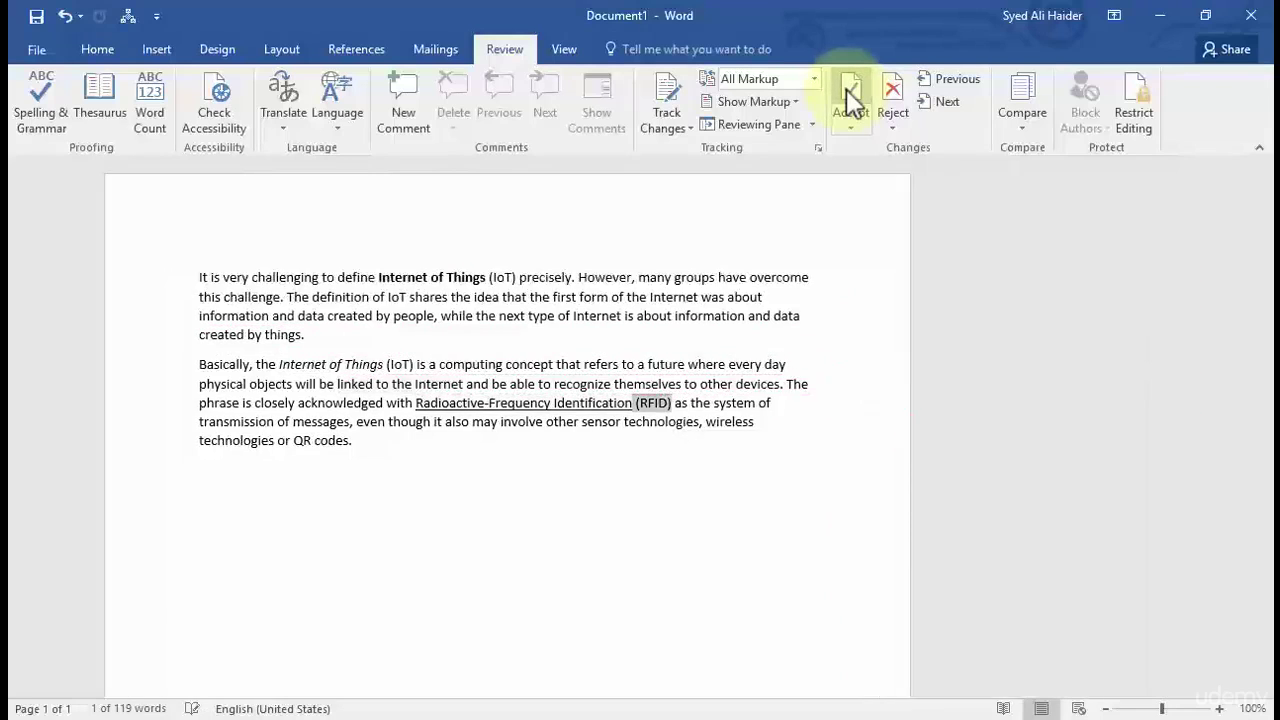
pyautogui.click(846, 89)
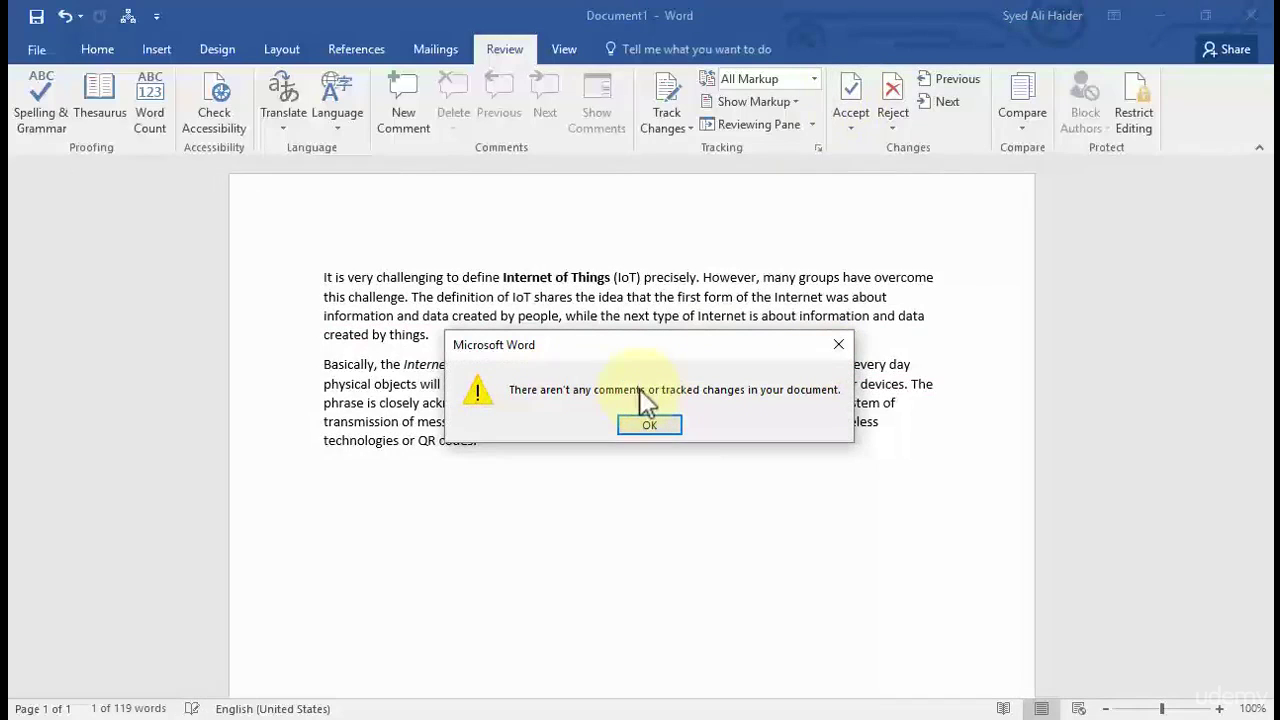
pyautogui.click(656, 427)
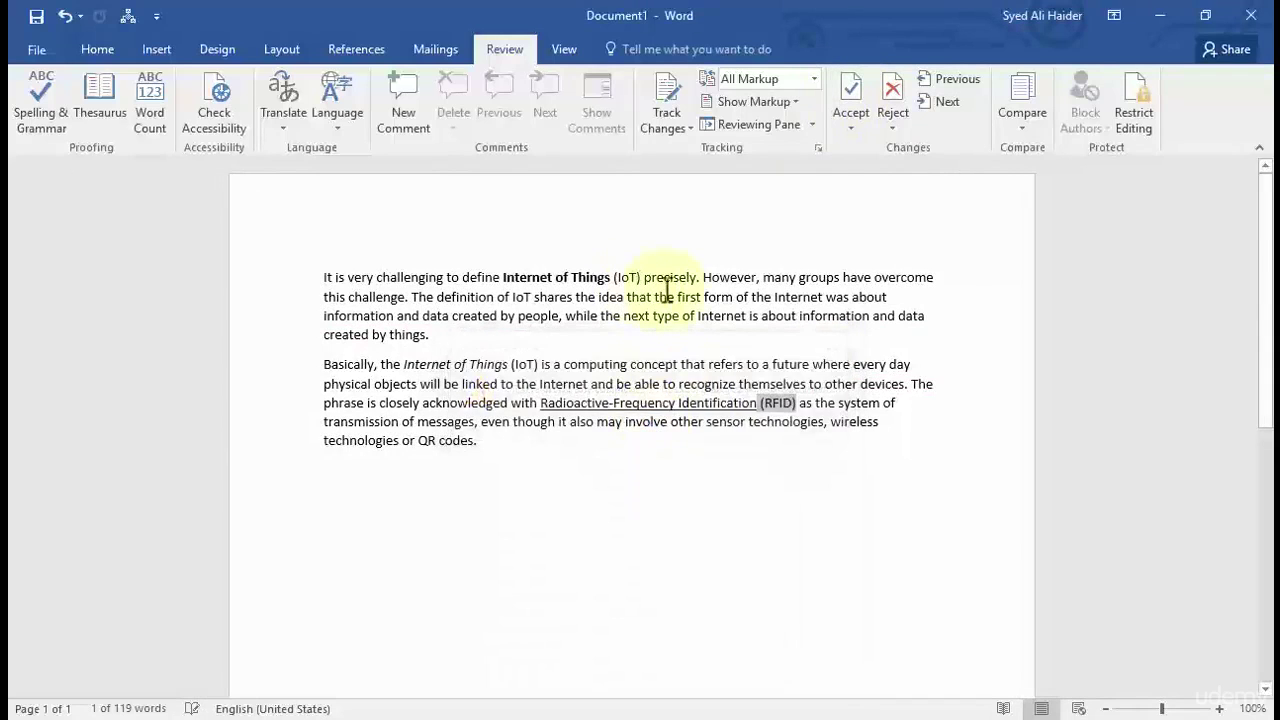
pyautogui.click(840, 403)
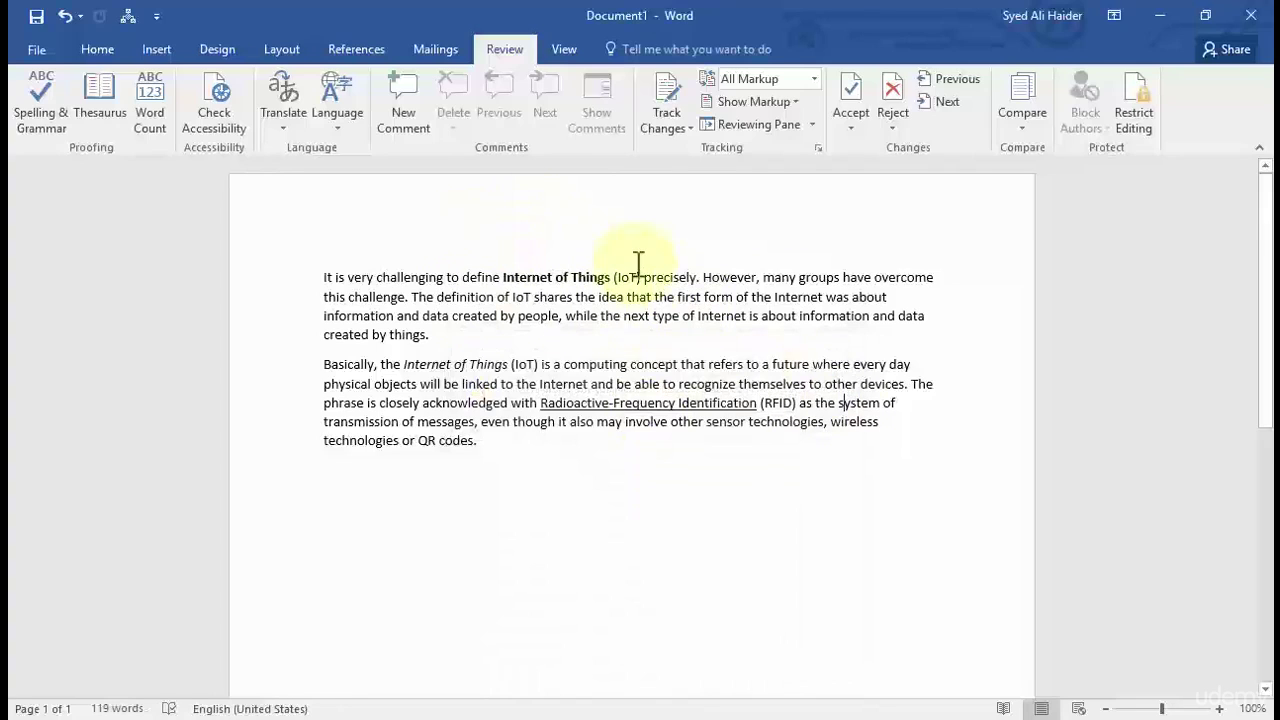